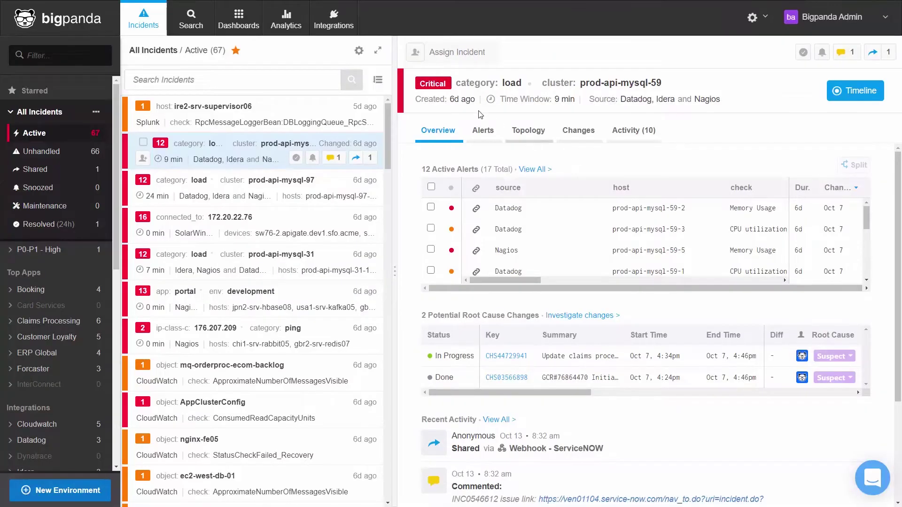
Step: Filter the integrations list by 'Pager' and view the Pagerduty integration's app key and quota
left_click(335, 21)
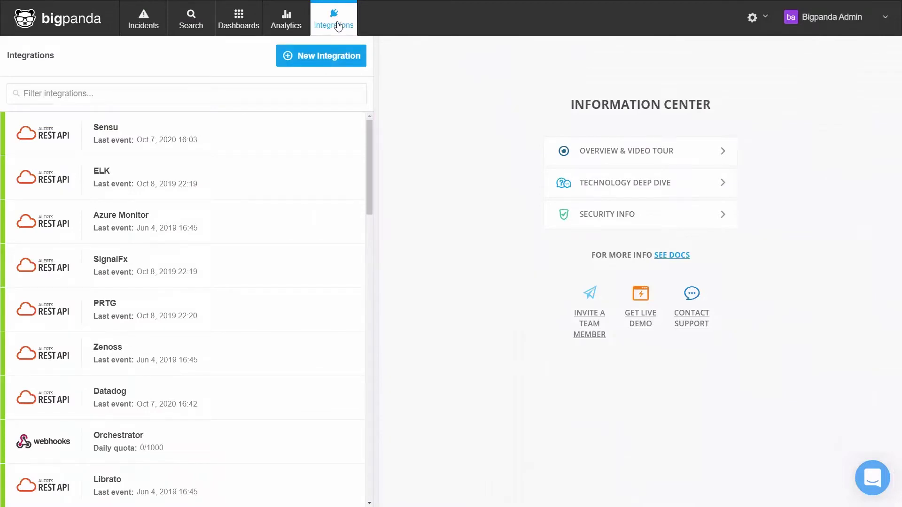
left_click(69, 93)
type("Pa")
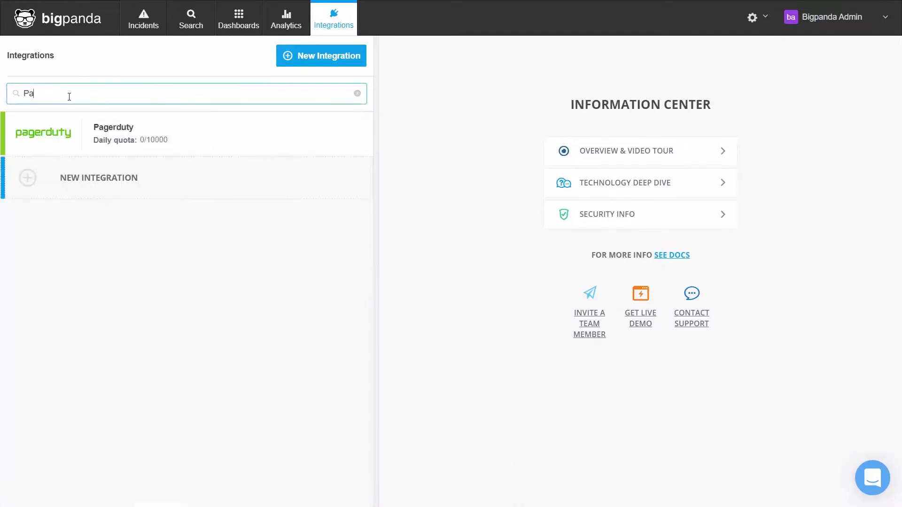
type("ger")
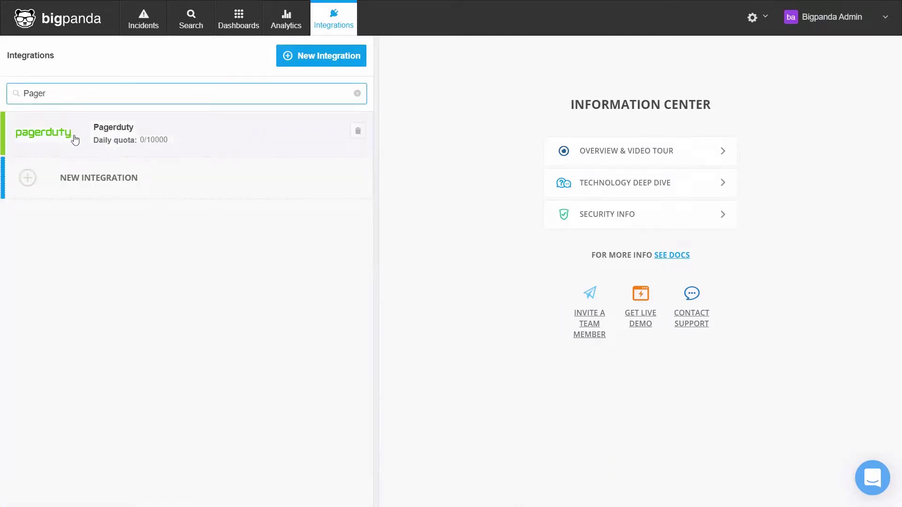
left_click(74, 139)
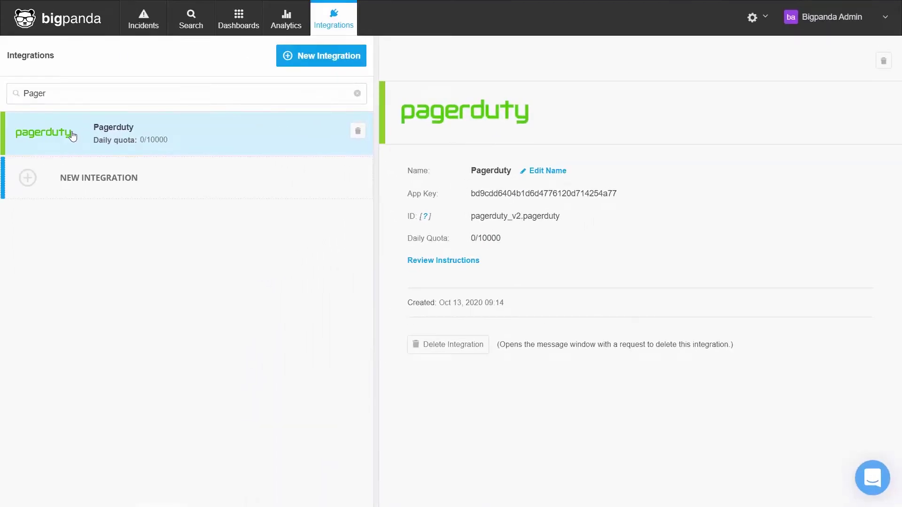
Step: Create a Slack integration named 'Bigpanda Ops' and generate its app key
left_click(337, 62)
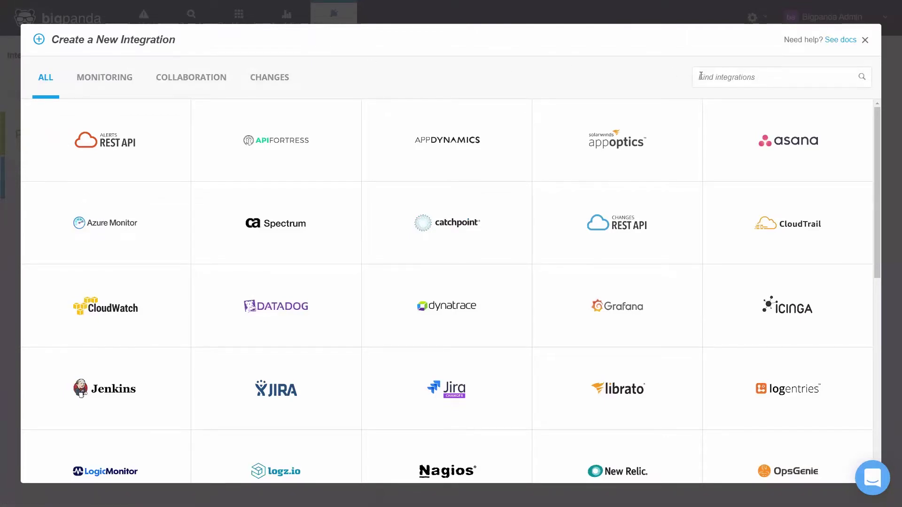
type("slac")
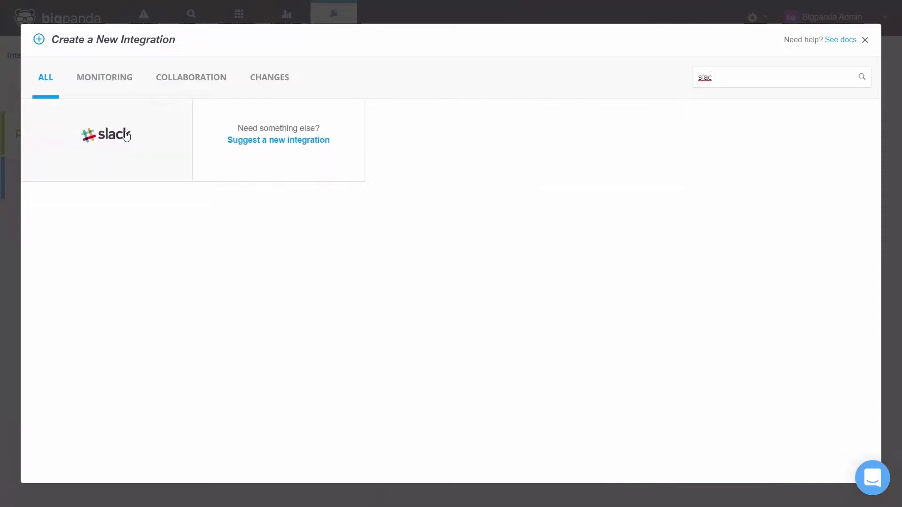
mouse_move(105, 140)
left_click(108, 161)
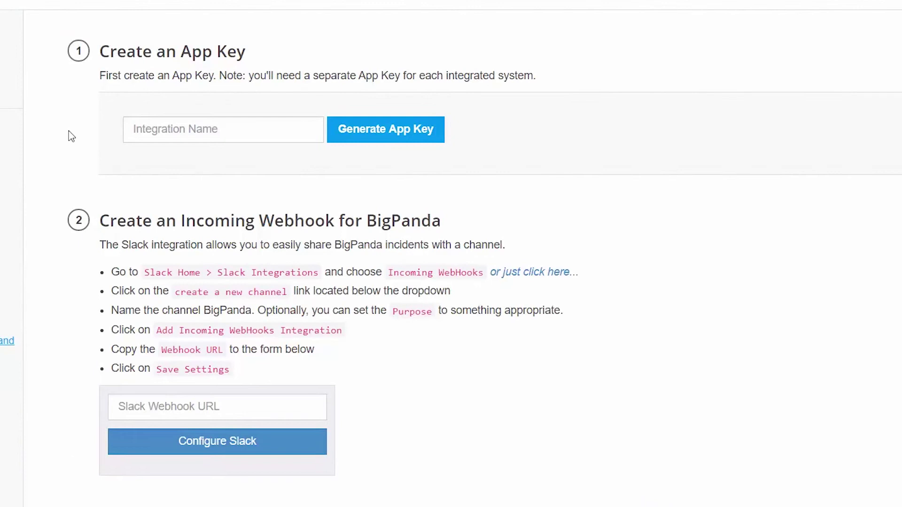
left_click(139, 131)
type("Big")
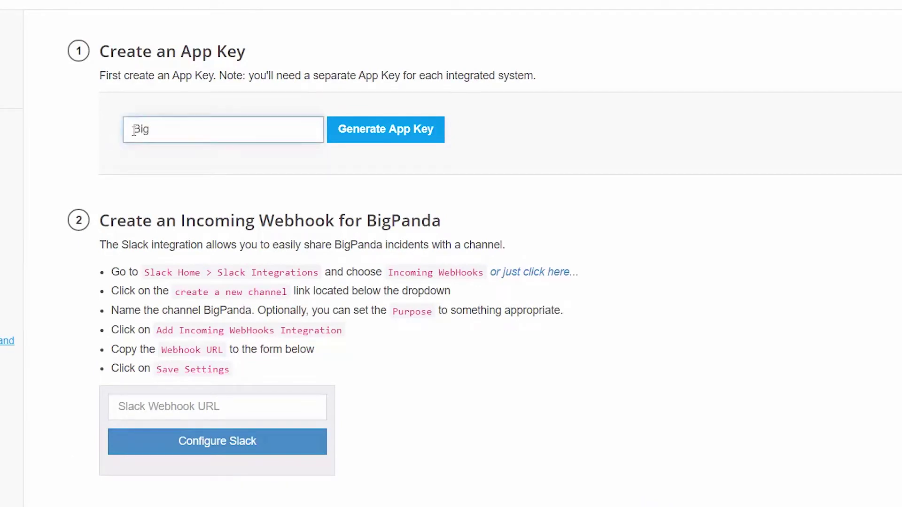
type("panda Ops")
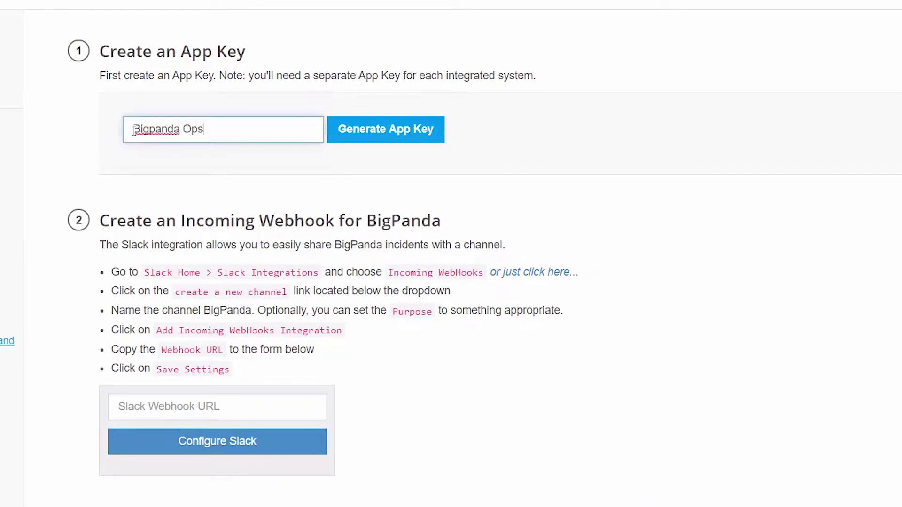
left_click(385, 129)
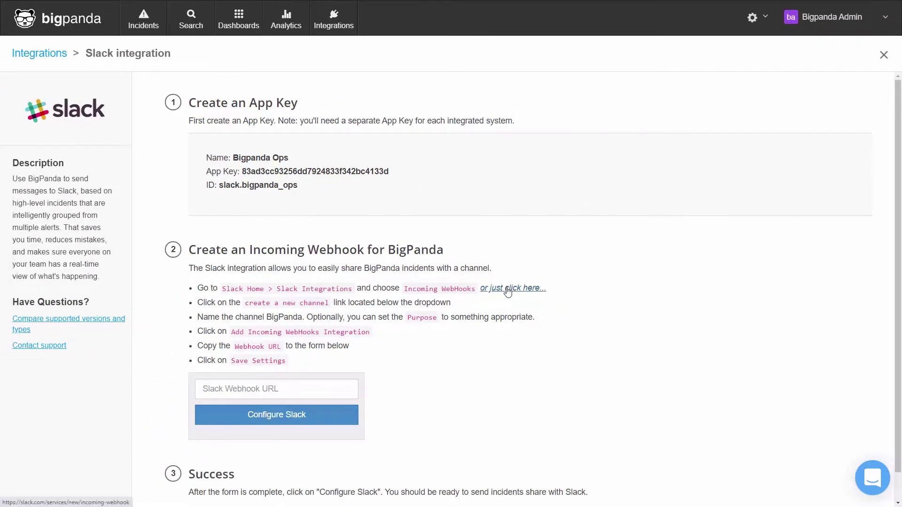
Step: Add a Slack incoming webhook posting to #operations and select its webhook URL
left_click(507, 289)
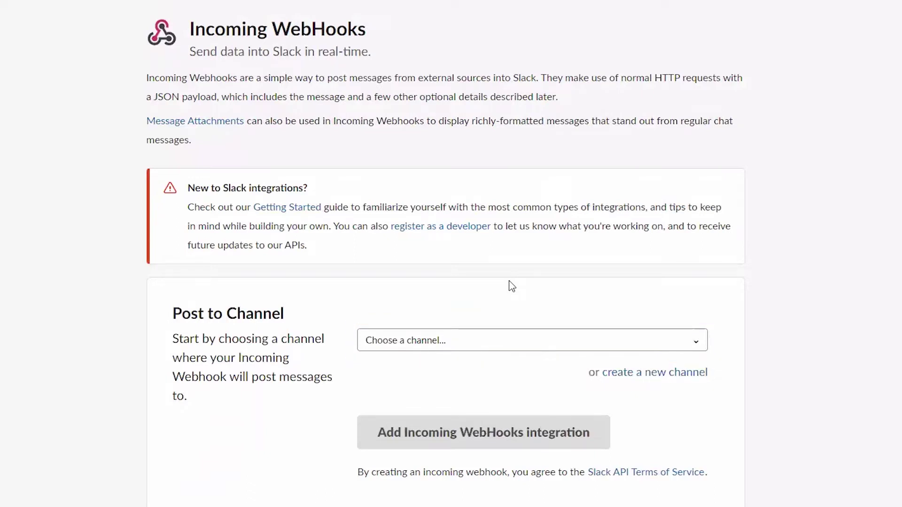
left_click(388, 342)
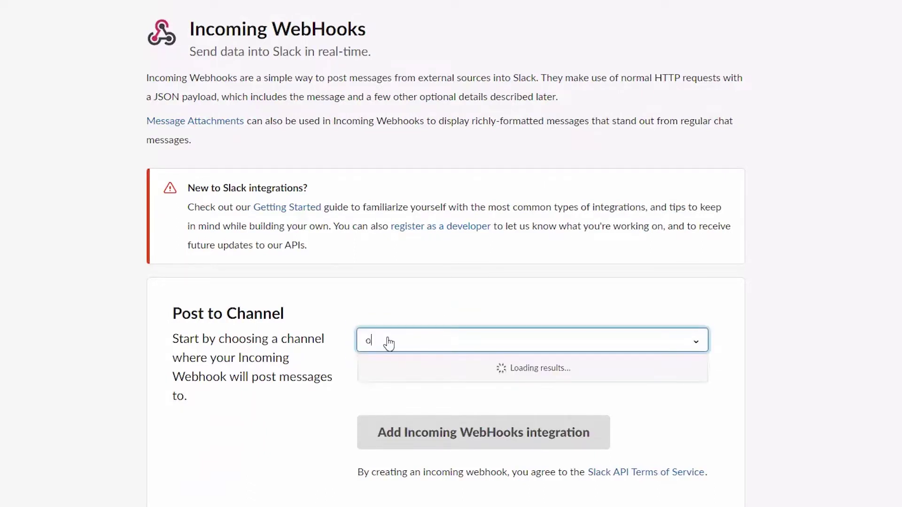
type("operations")
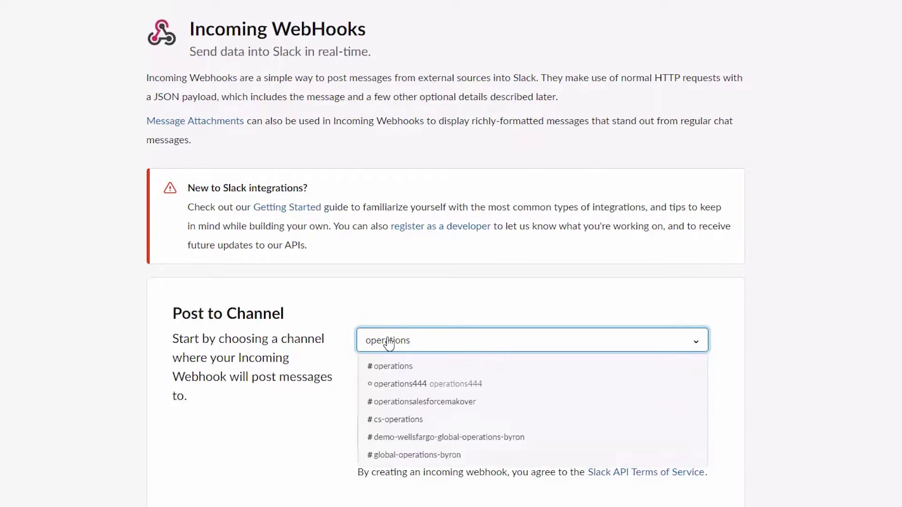
left_click(399, 368)
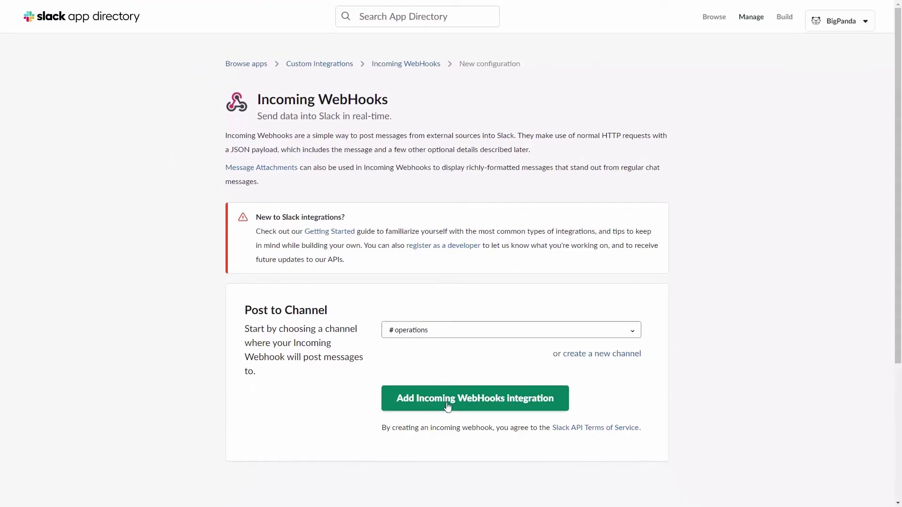
left_click(447, 406)
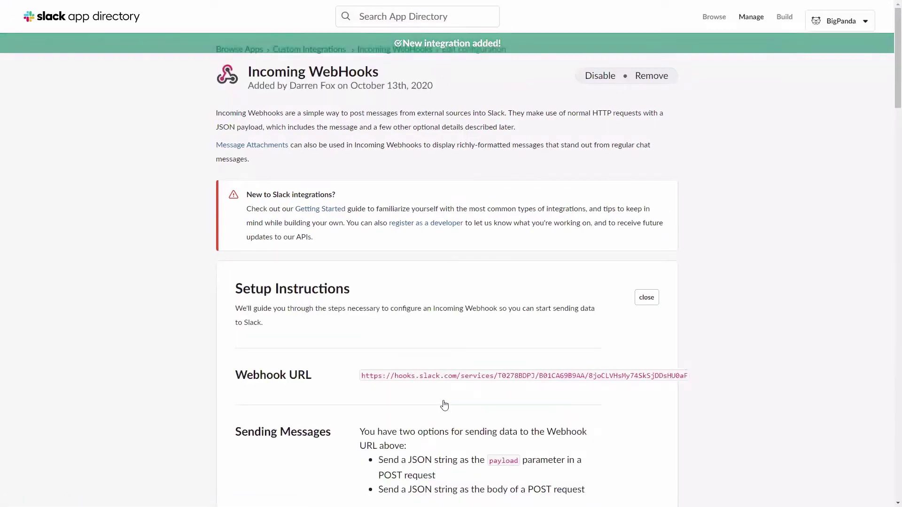
left_click_drag(362, 375, 719, 383)
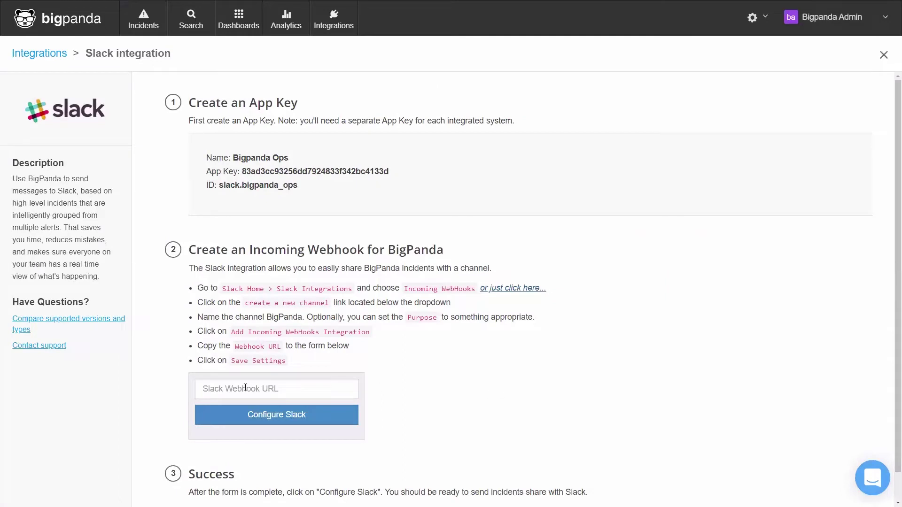
Step: Configure the Bigpanda Ops Slack integration with the pasted webhook URL, then return to Incidents
left_click(220, 388)
key("ctrl+v")
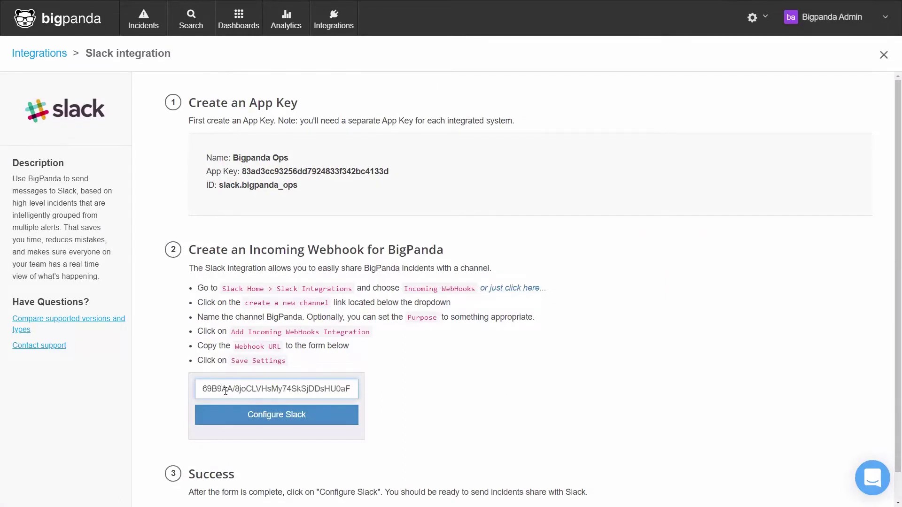
left_click(271, 419)
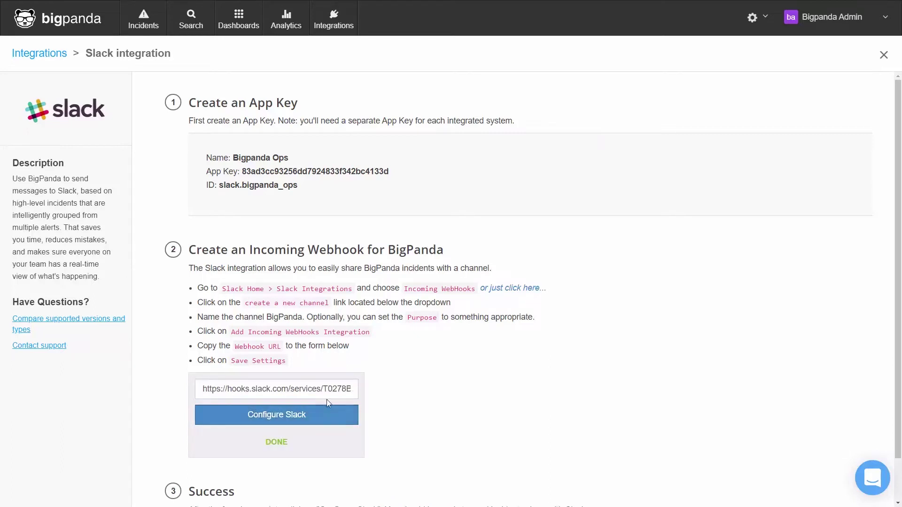
scroll(327, 400, "down", 2)
scroll(335, 403, "up", 2)
left_click(144, 32)
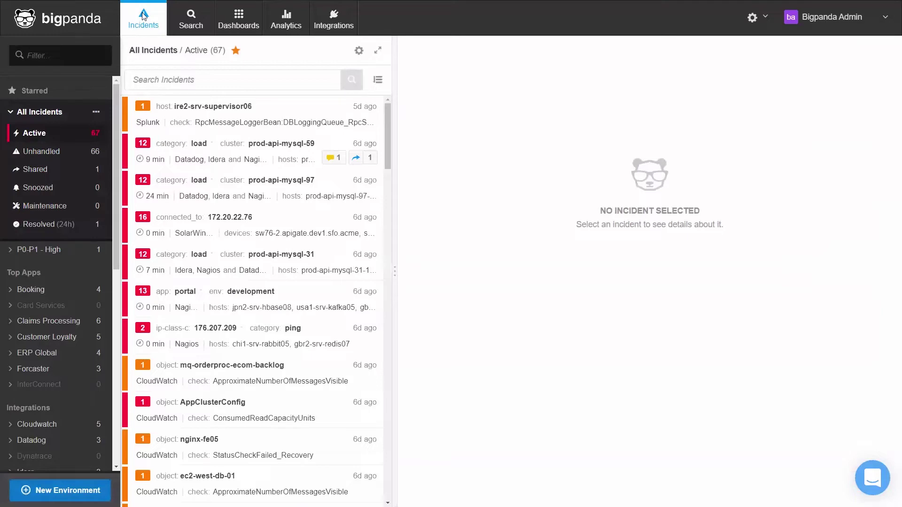
mouse_move(267, 241)
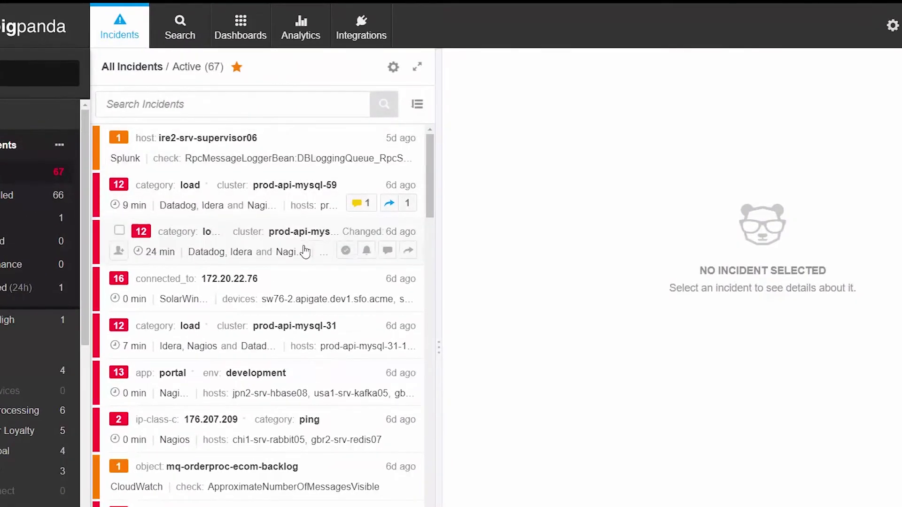
Step: Share incident prod-api-mysql-97 through the Bigpanda Ops Slack integration
left_click(304, 250)
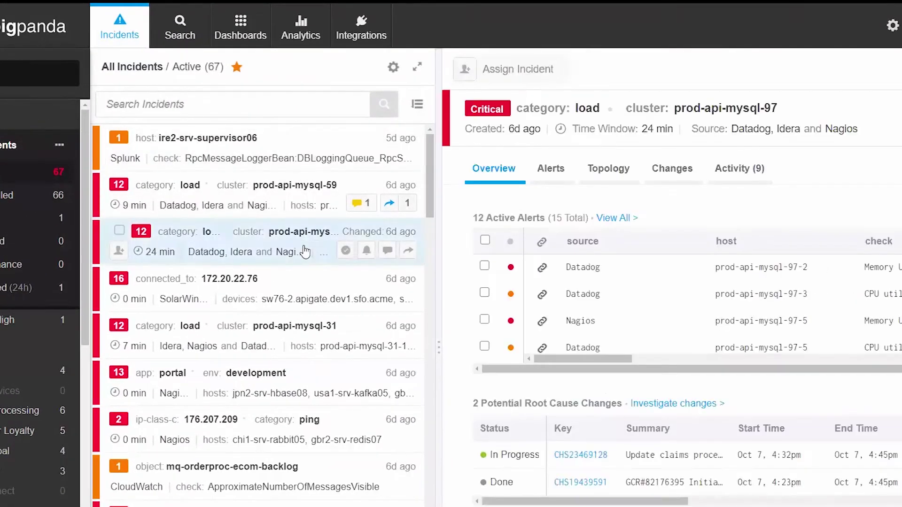
left_click(410, 253)
left_click(561, 282)
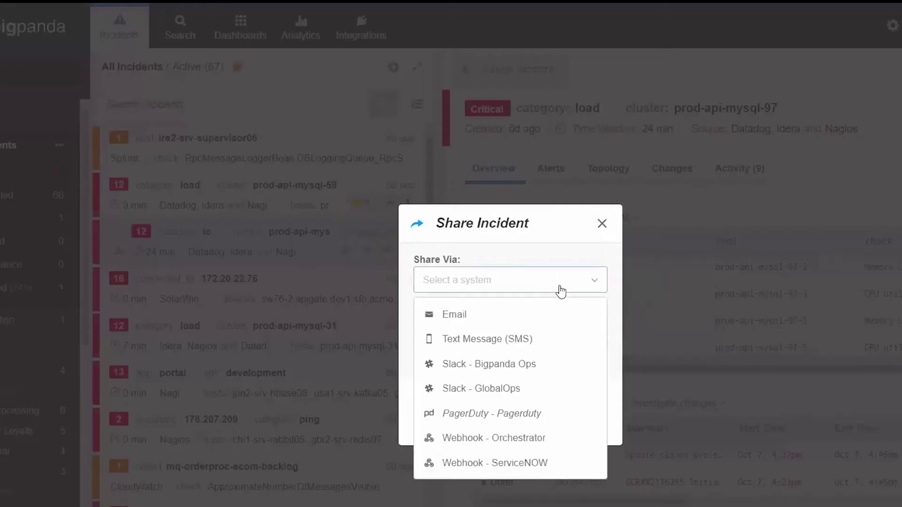
left_click(541, 364)
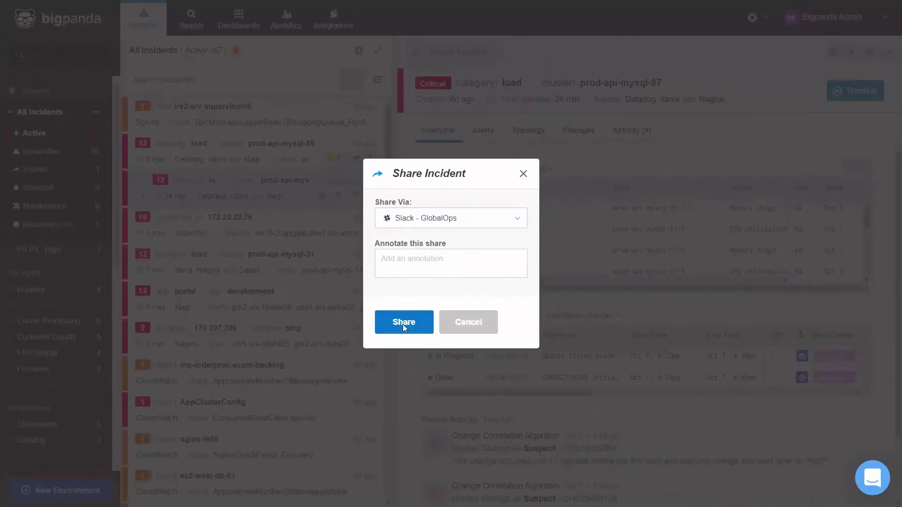
left_click(403, 324)
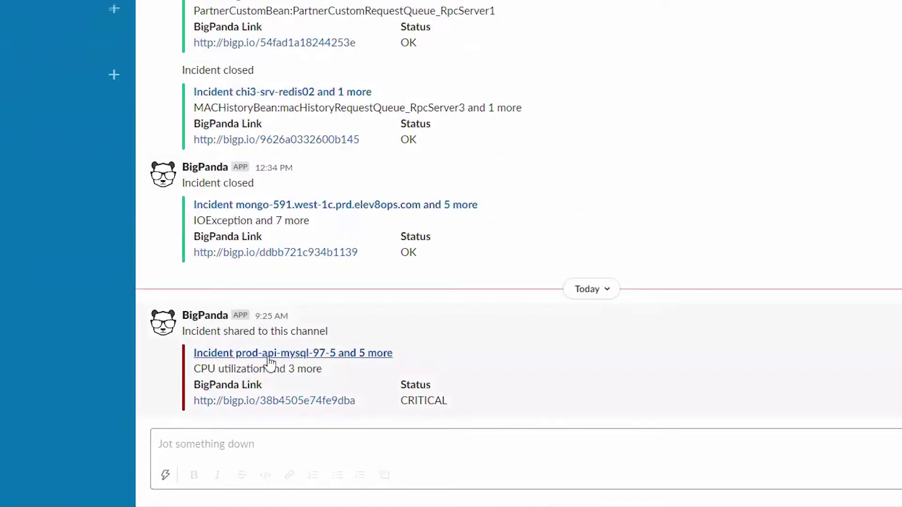
Step: Open the prod-api-mysql-97-5 incident link from the Slack message
left_click(275, 354)
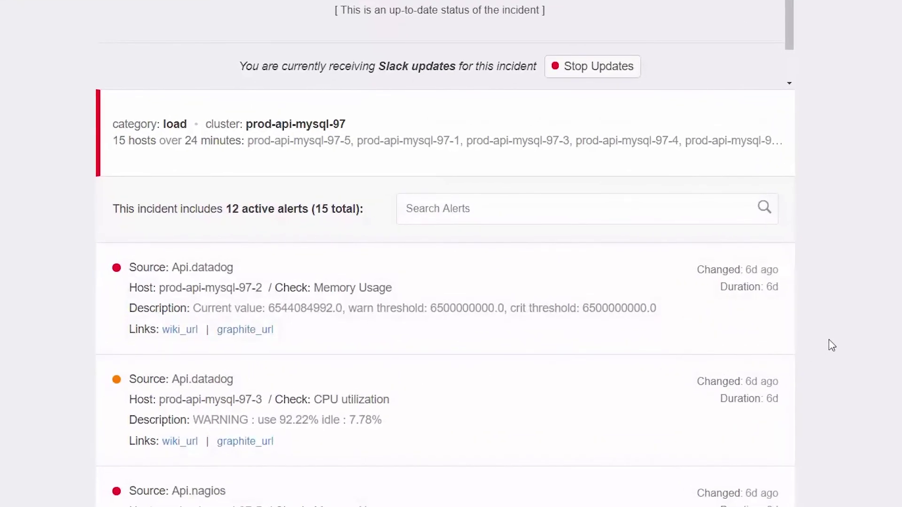
scroll(829, 339, "down", 3)
scroll(829, 340, "down", 3)
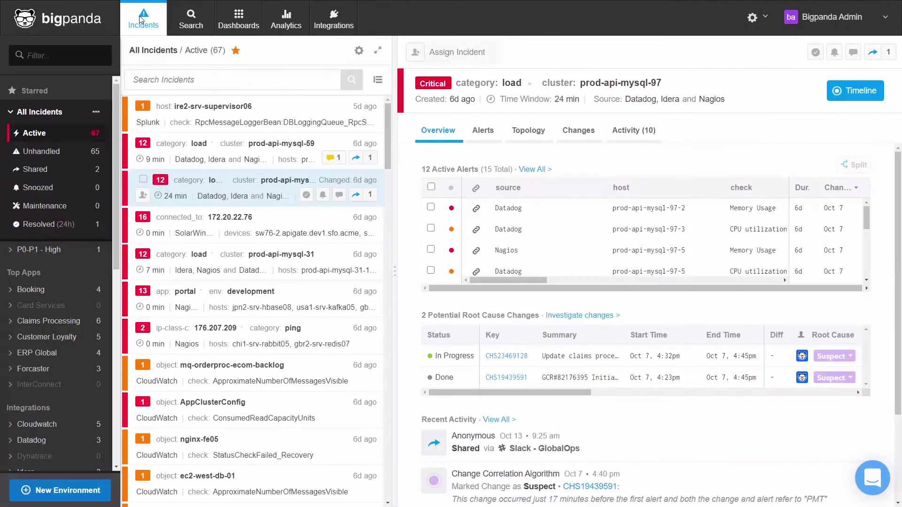
Step: Find ServiceNow via a 'ser' search, generate app key 'servicenow-prod', and select its value
left_click(333, 25)
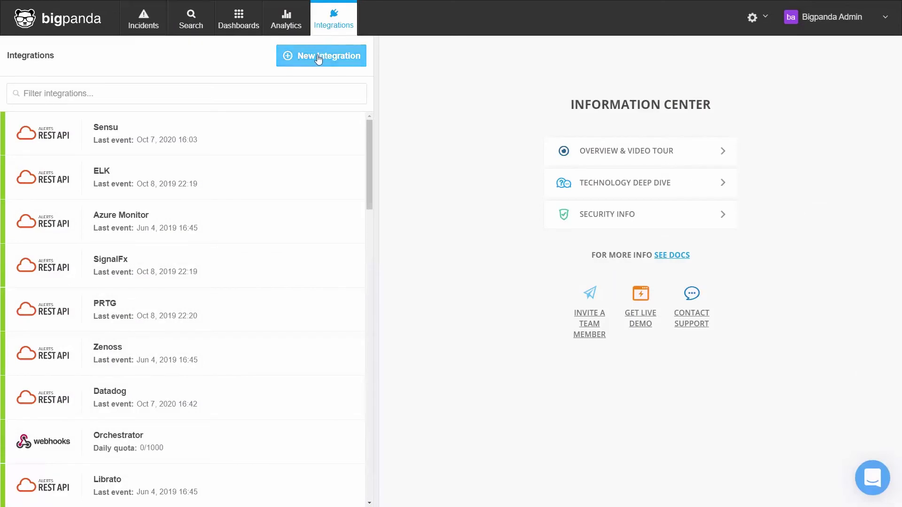
left_click(319, 56)
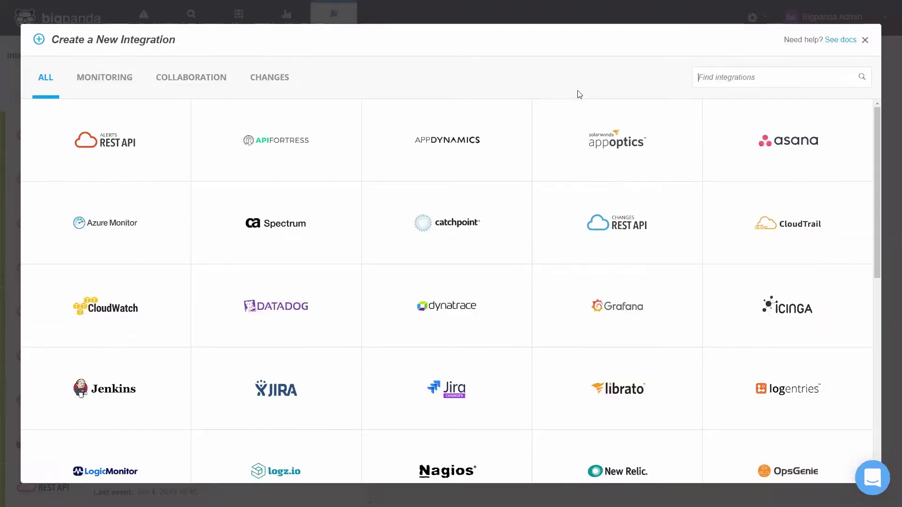
left_click(698, 78)
type("ser")
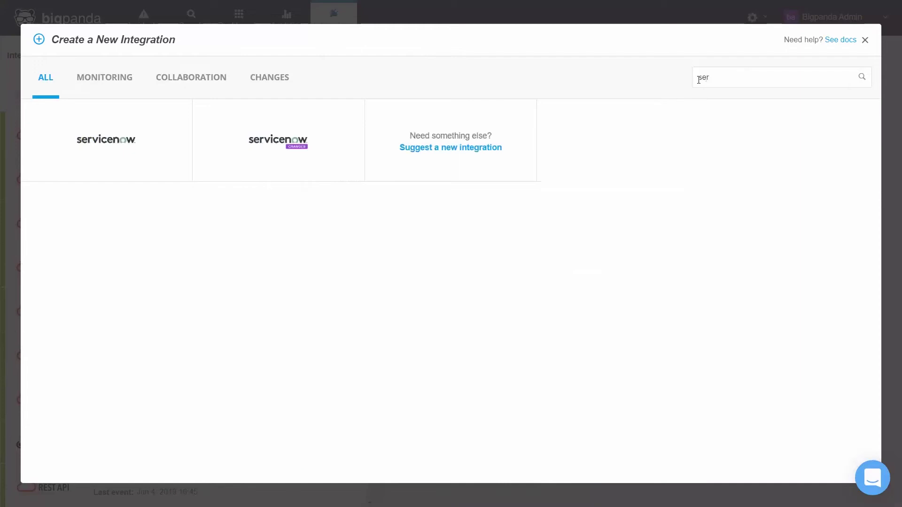
mouse_move(107, 141)
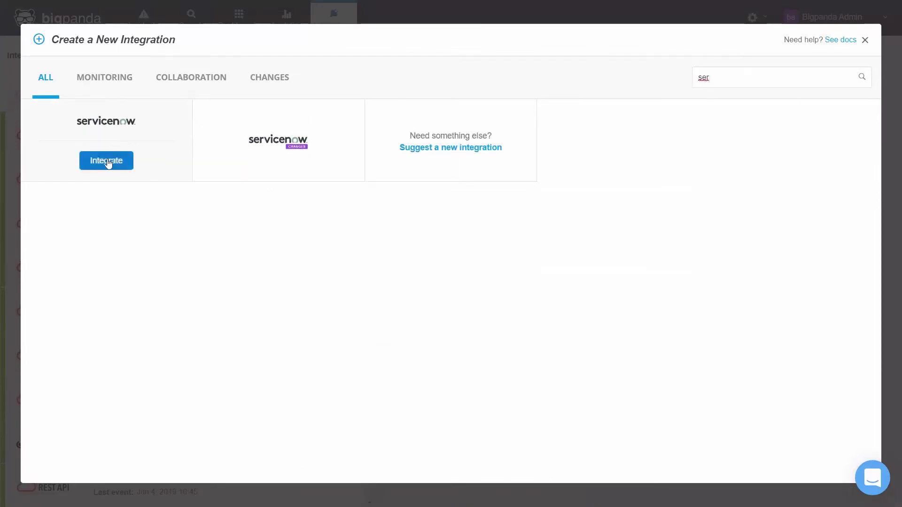
left_click(107, 160)
left_click(198, 115)
type("ser")
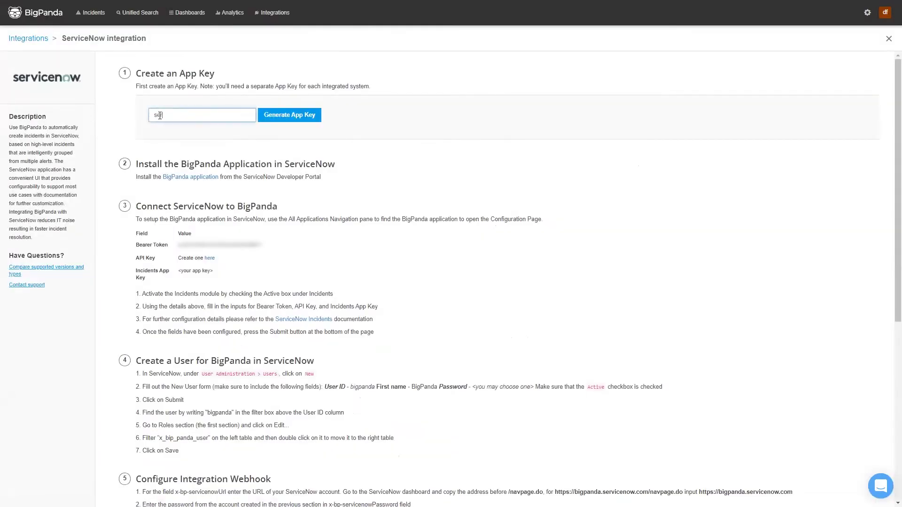
type("vicenow-p")
type("rod")
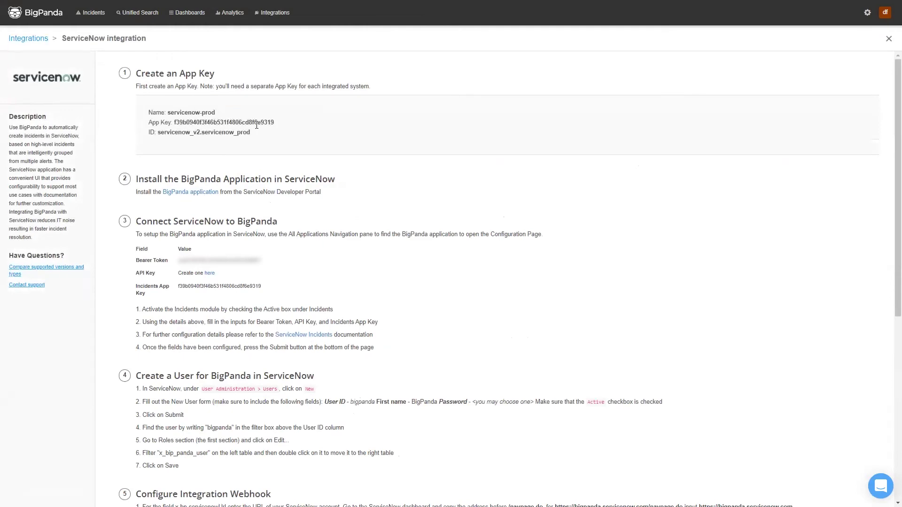
double_click(257, 123)
Step: Copy the servicenow-prod app key onto the App Key line in Notepad++
key("ctrl+c")
key("alt+Tab")
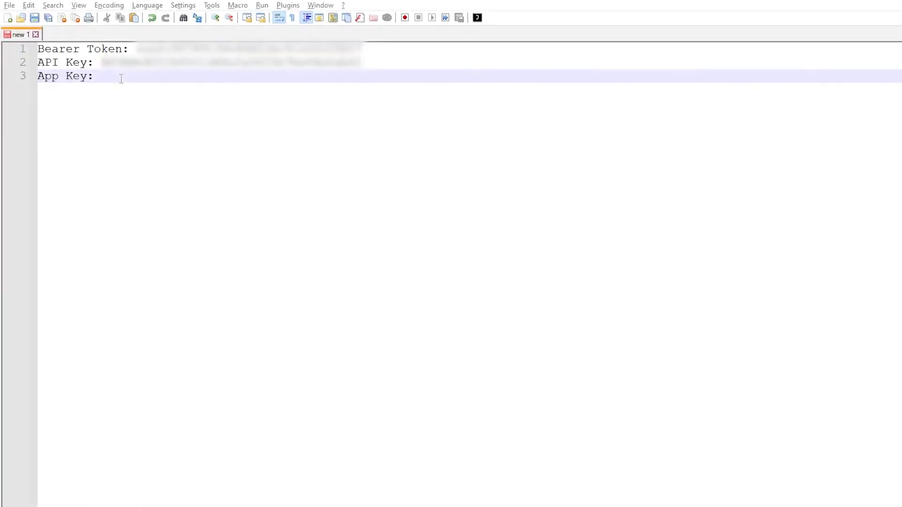
key("ctrl+v")
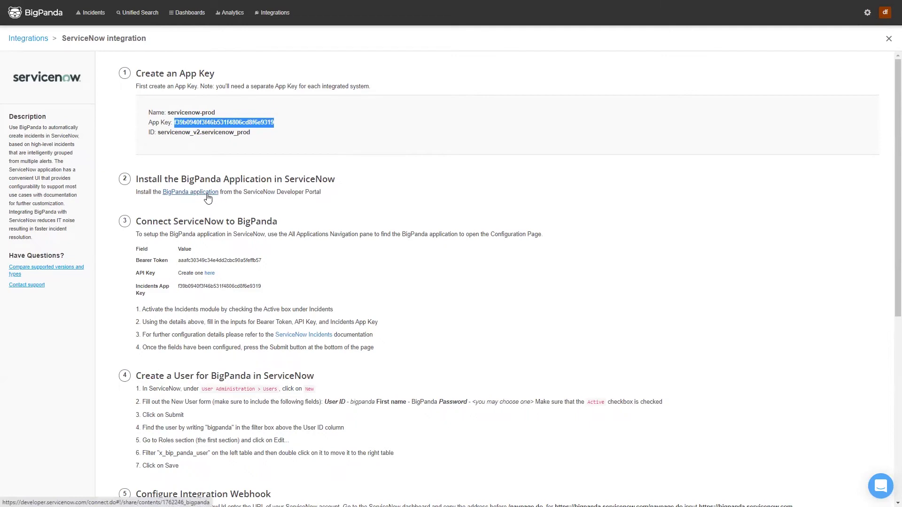
left_click(190, 191)
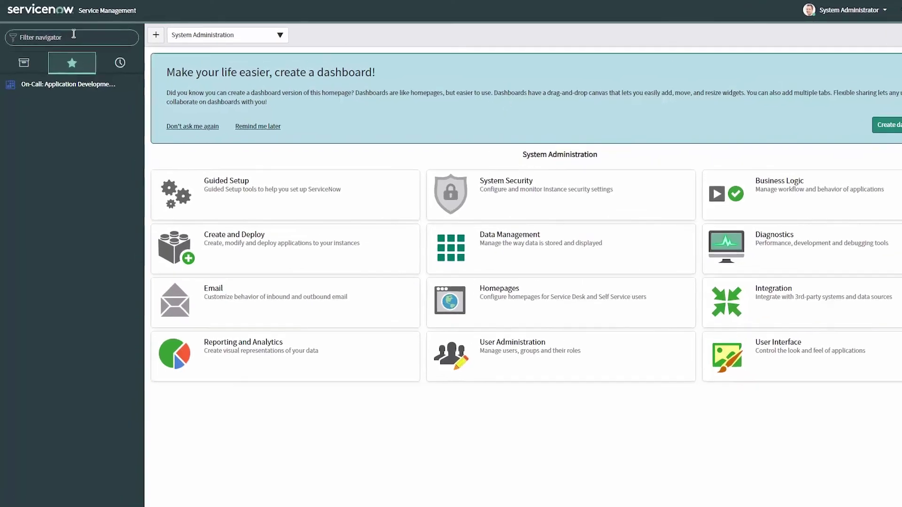
Step: Filter the navigator for 'Bigpanda' and open BigPanda > Configuration
left_click(41, 35)
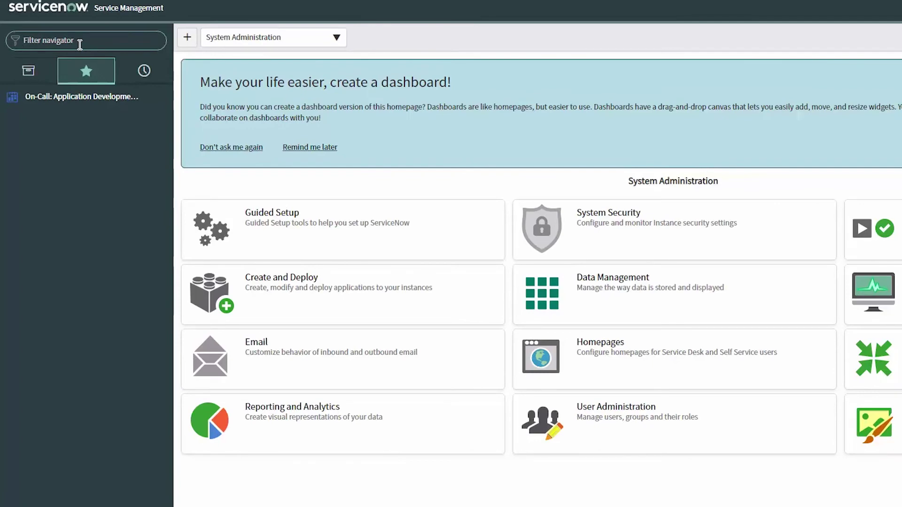
type("Bi")
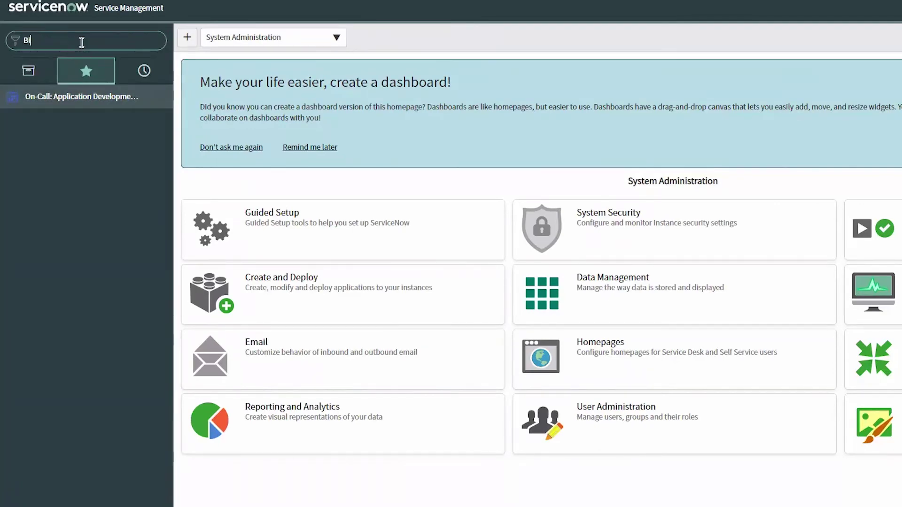
type("gpanda")
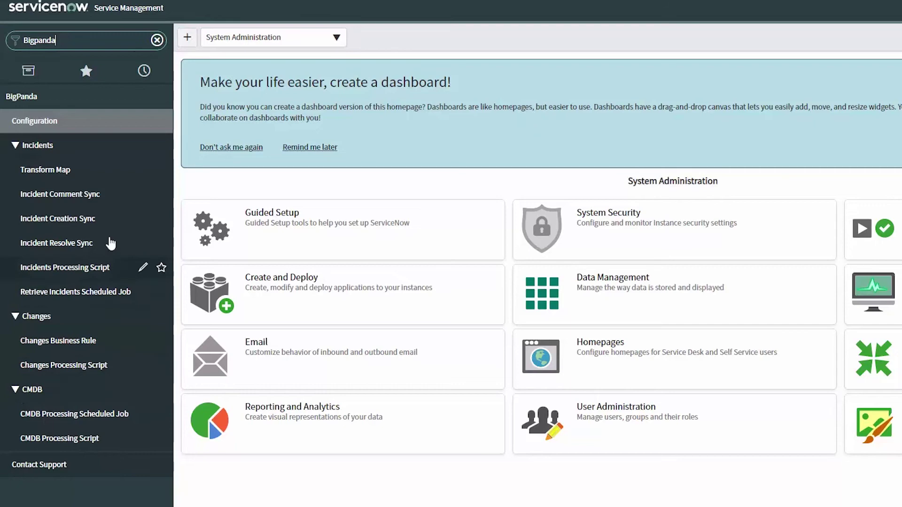
left_click(75, 126)
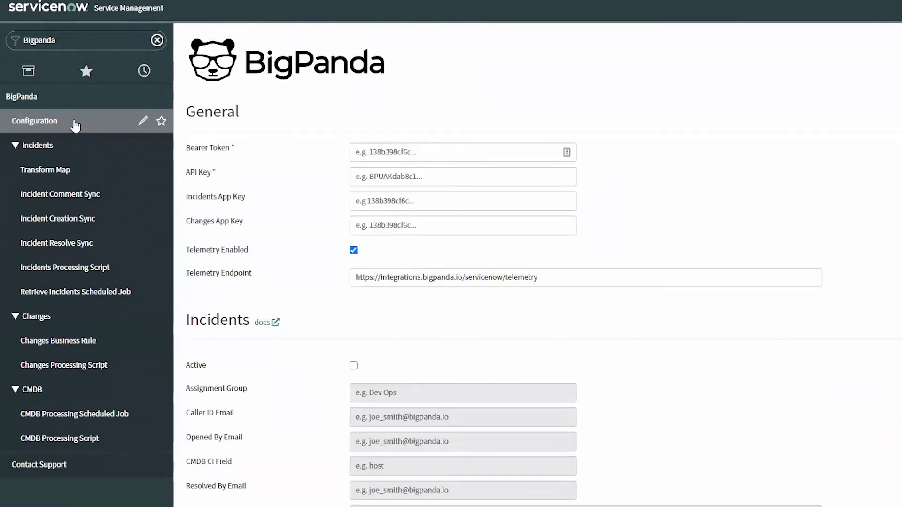
Step: Paste the Bearer Token and API Key from the notes into the BigPanda configuration
key("alt+Tab")
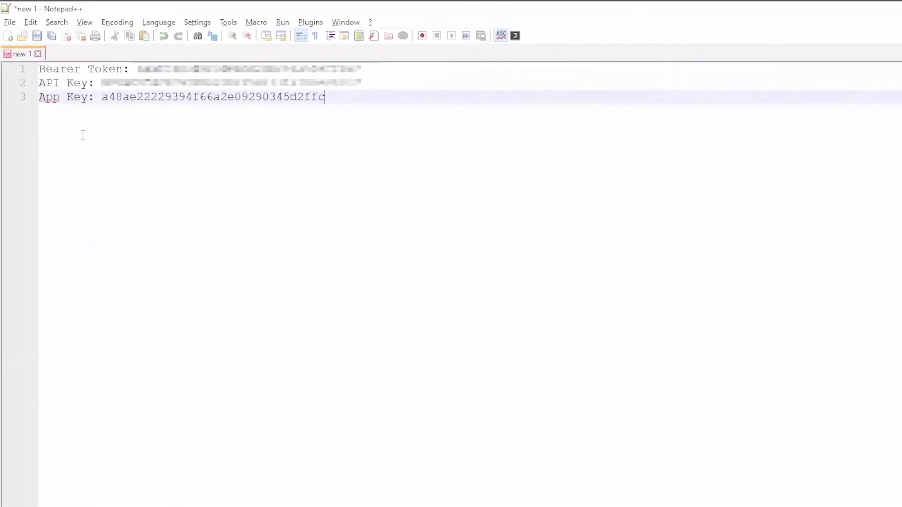
left_click_drag(361, 69, 137, 69)
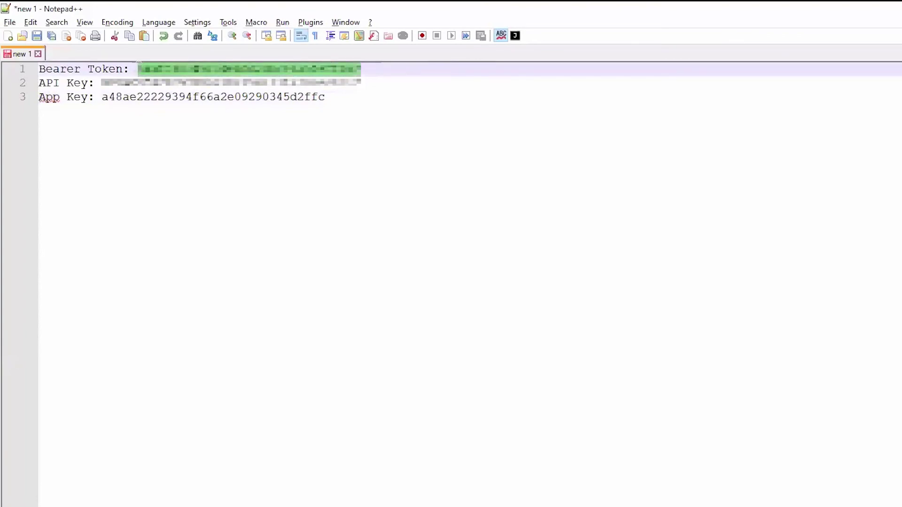
key("ctrl+c")
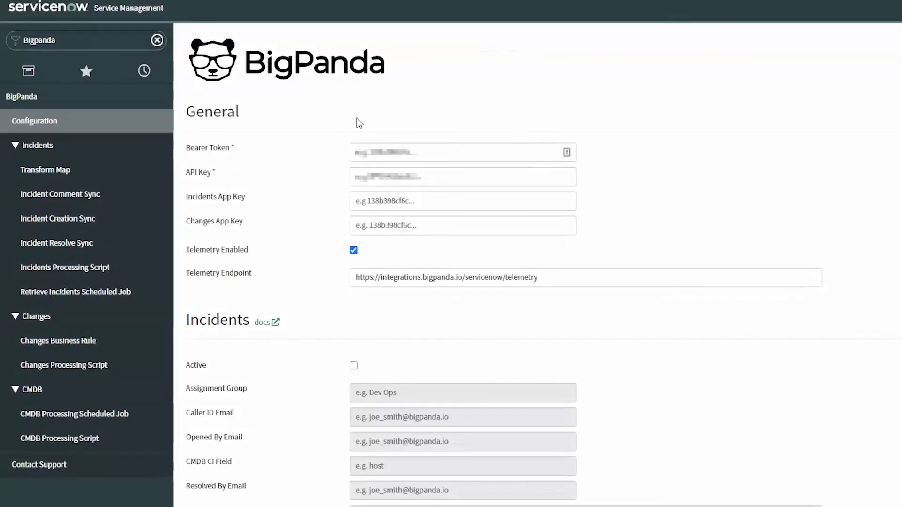
left_click(463, 152)
key("ctrl+v")
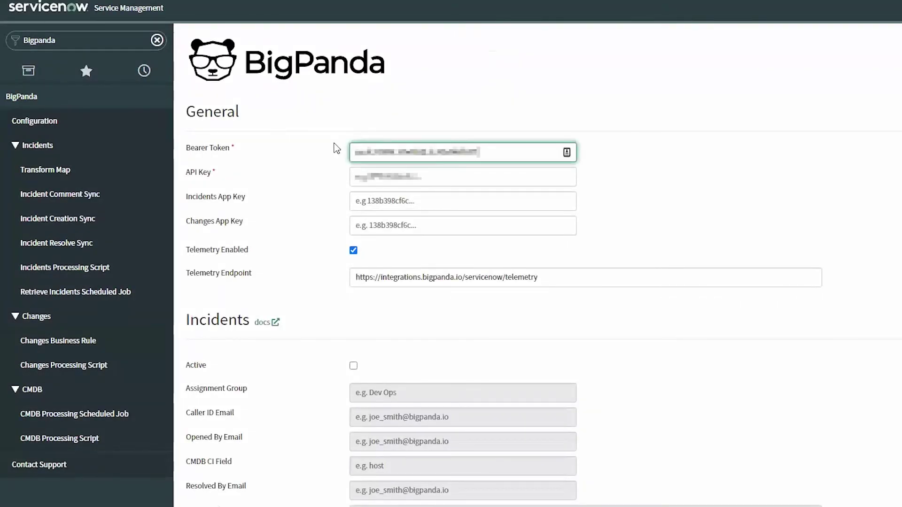
left_click(387, 176)
key("ctrl+v")
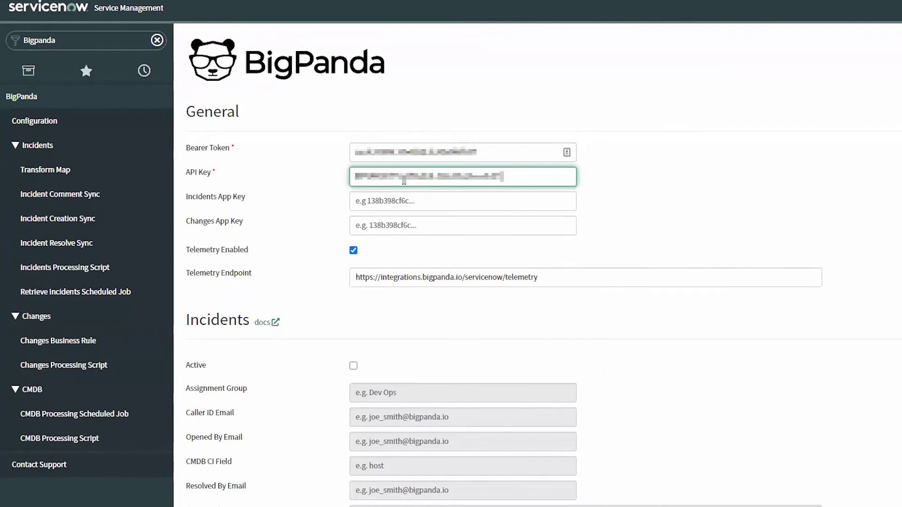
Step: Fill in the Incidents App Key, check Incidents > Active, and submit the configuration
left_click(368, 199)
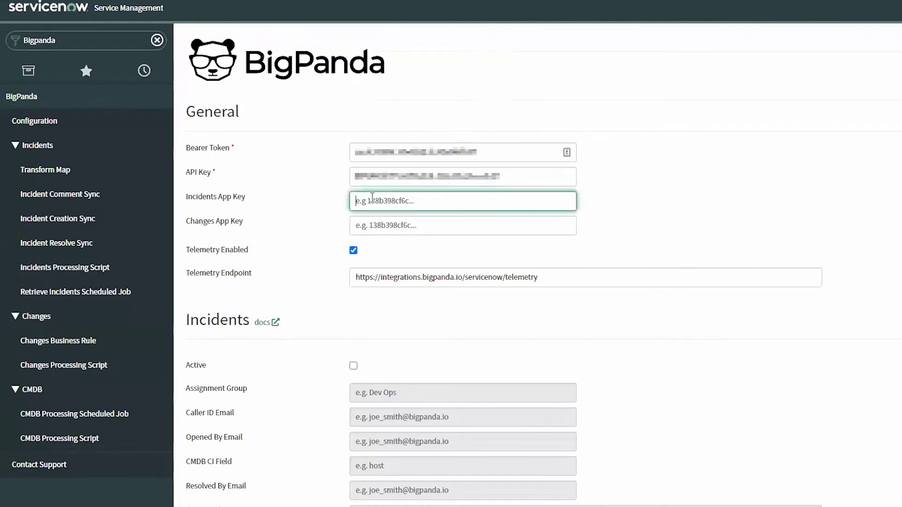
key("ctrl+v")
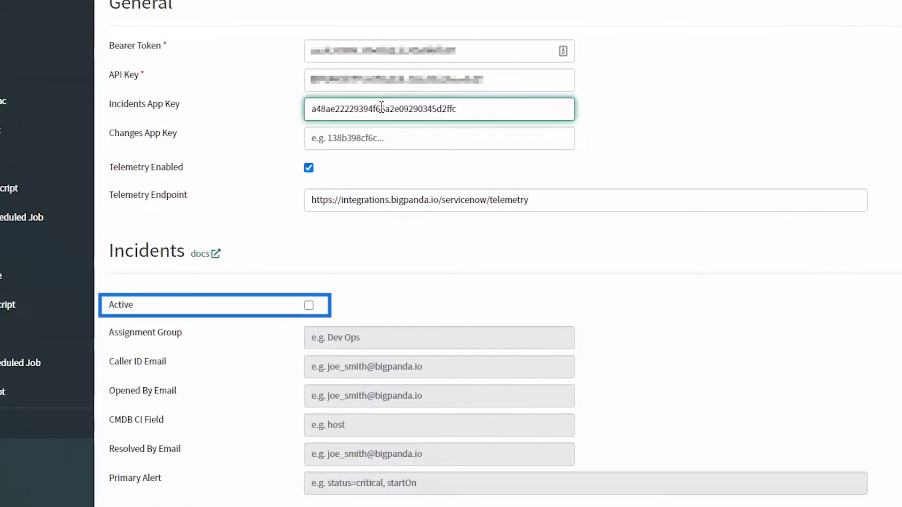
left_click(307, 305)
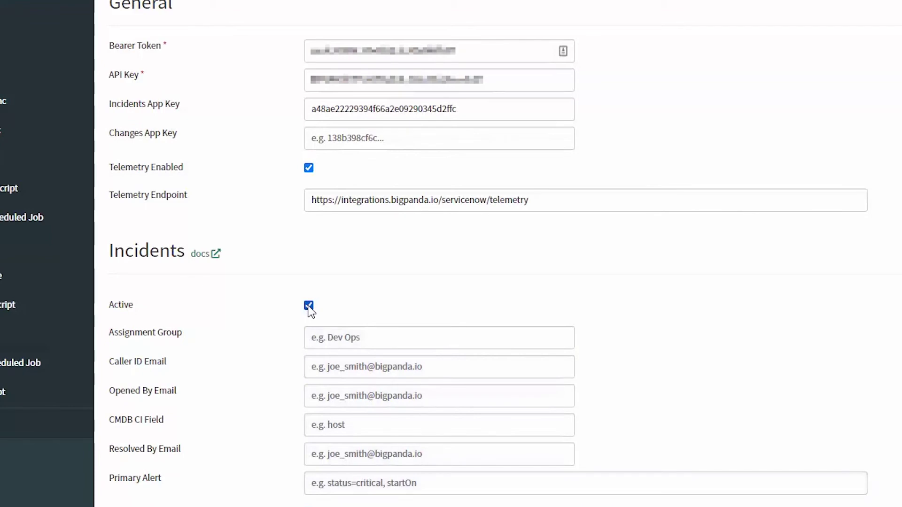
scroll(310, 310, "down", 2)
scroll(311, 311, "down", 1)
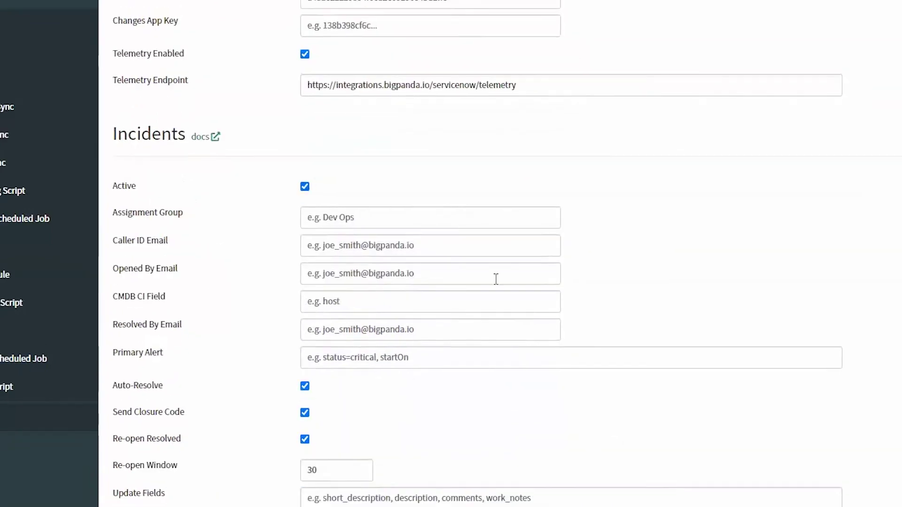
left_click_drag(898, 212, 897, 435)
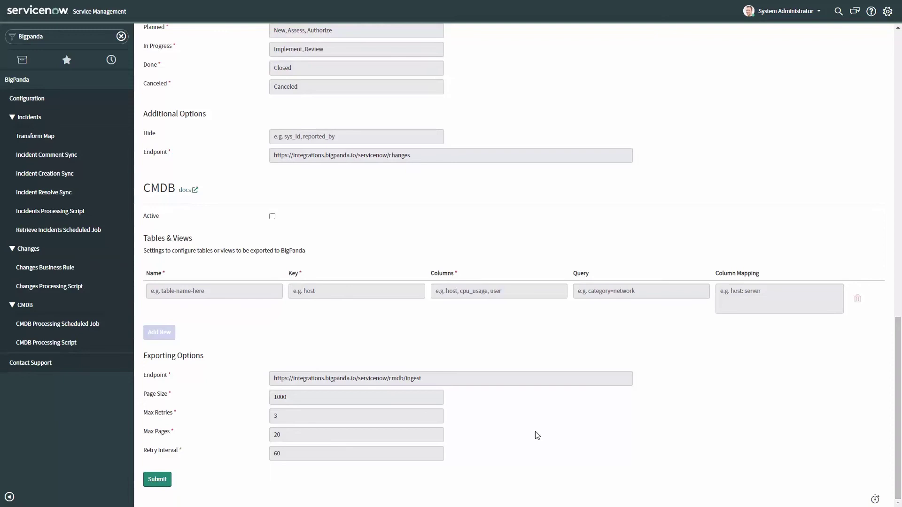
left_click(158, 481)
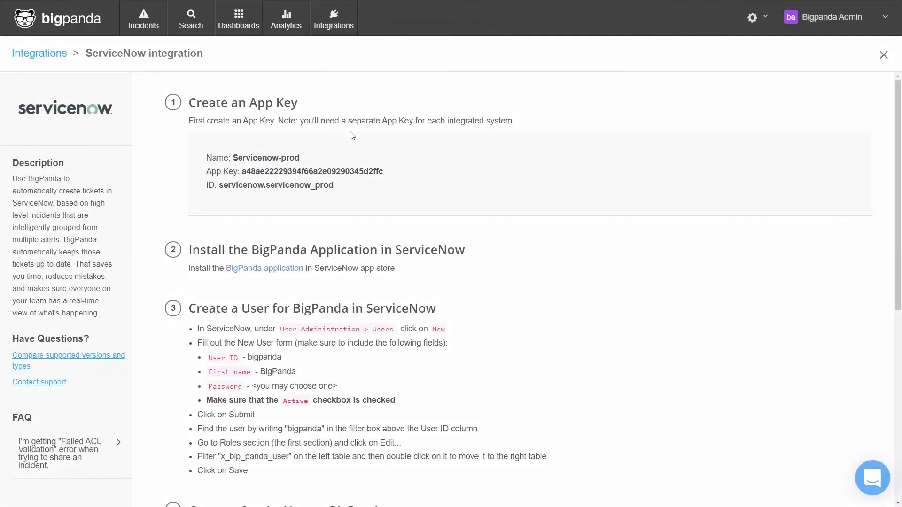
scroll(352, 136, "down", 3)
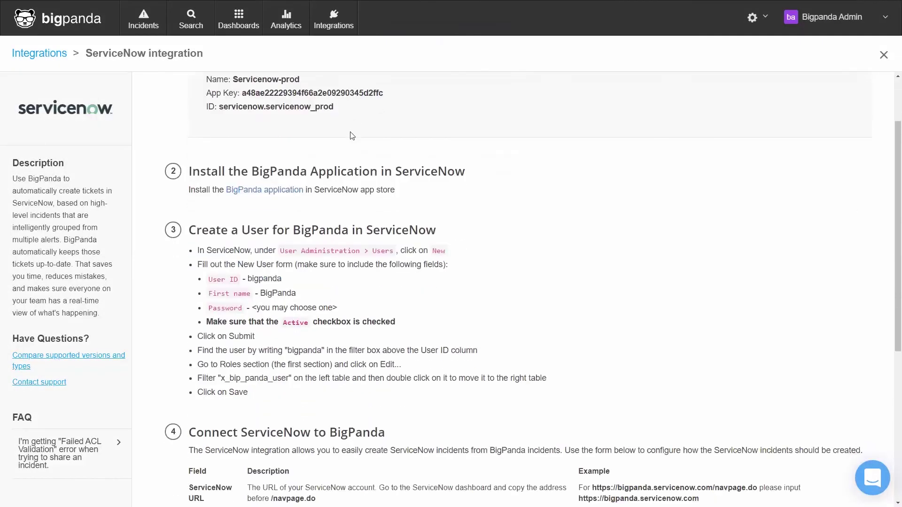
scroll(352, 135, "down", 3)
scroll(352, 135, "down", 3)
scroll(351, 136, "down", 3)
scroll(350, 132, "down", 2)
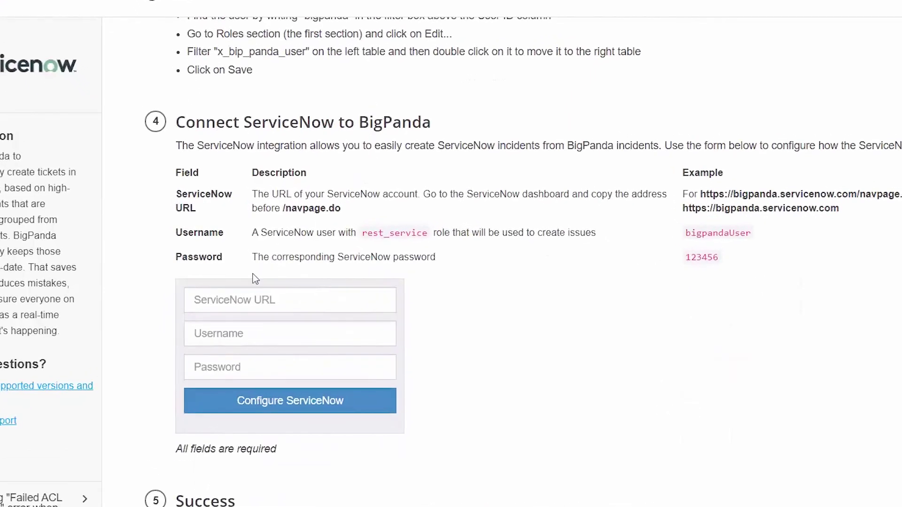
Step: Connect the ServiceNow integration using the instance URL, user bigpanda and its password
left_click(217, 297)
type("[url]")
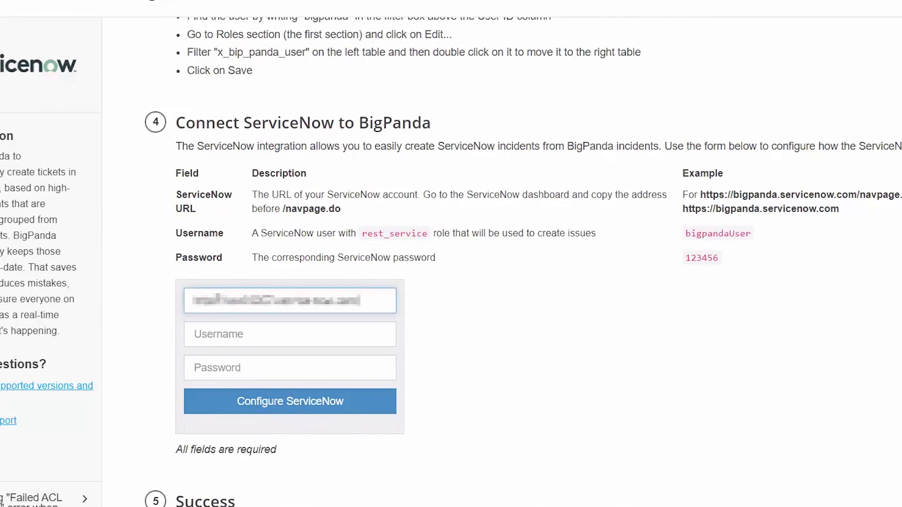
left_click(219, 334)
type("bigpanda")
key("Tab")
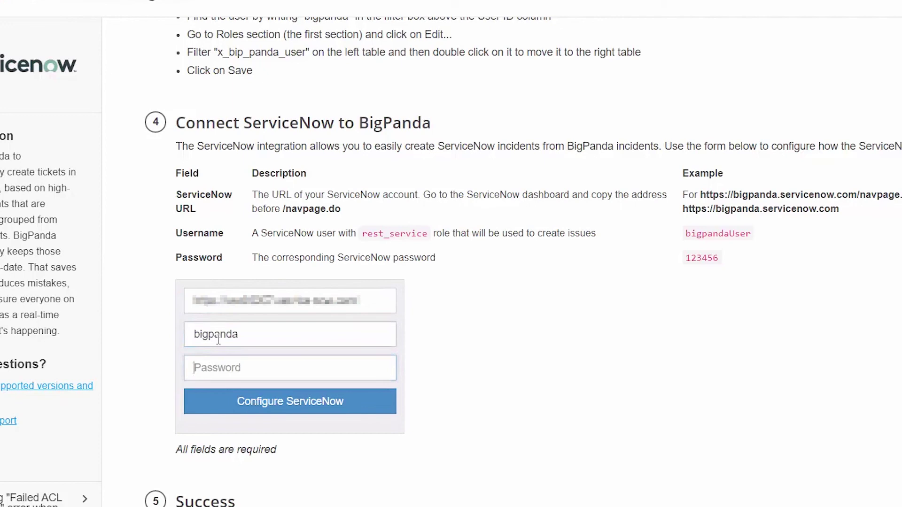
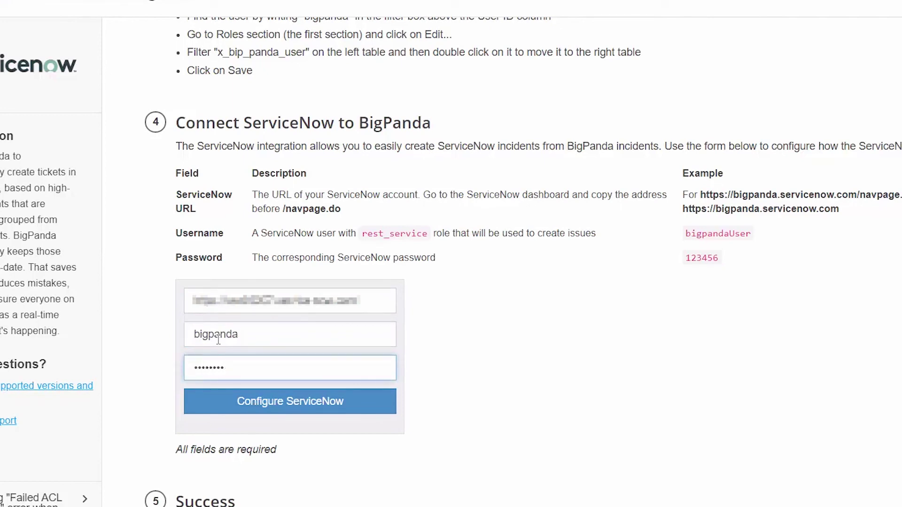
left_click(280, 409)
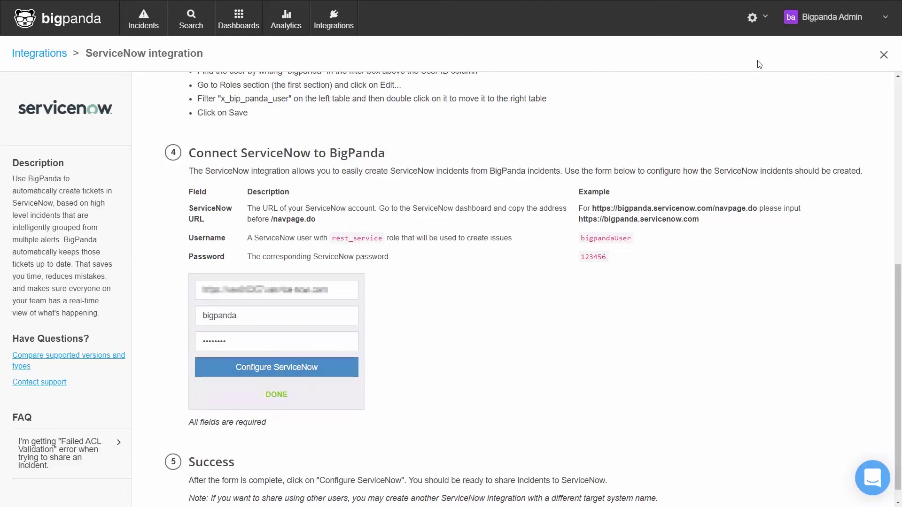
Step: Create an AutoShare rule routing P0-P1 - High incidents to ServiceNow - Servicenow-prod
left_click(753, 17)
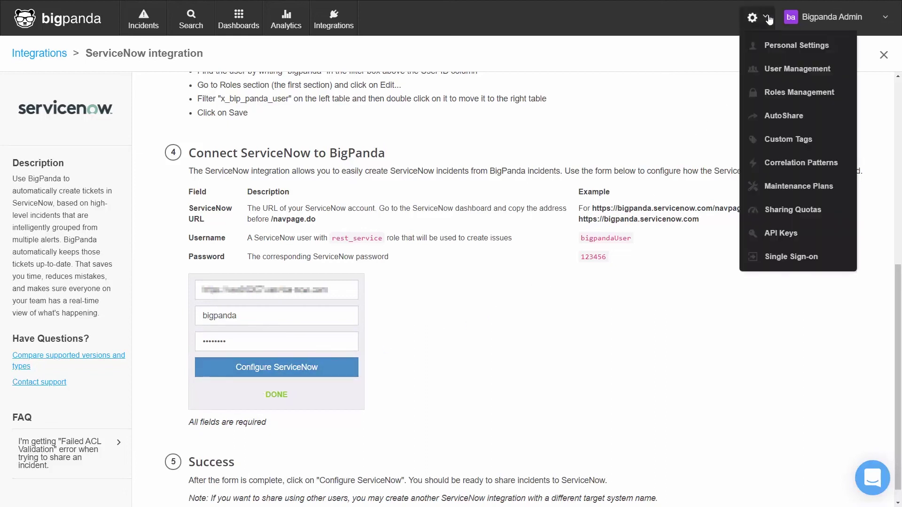
left_click(784, 116)
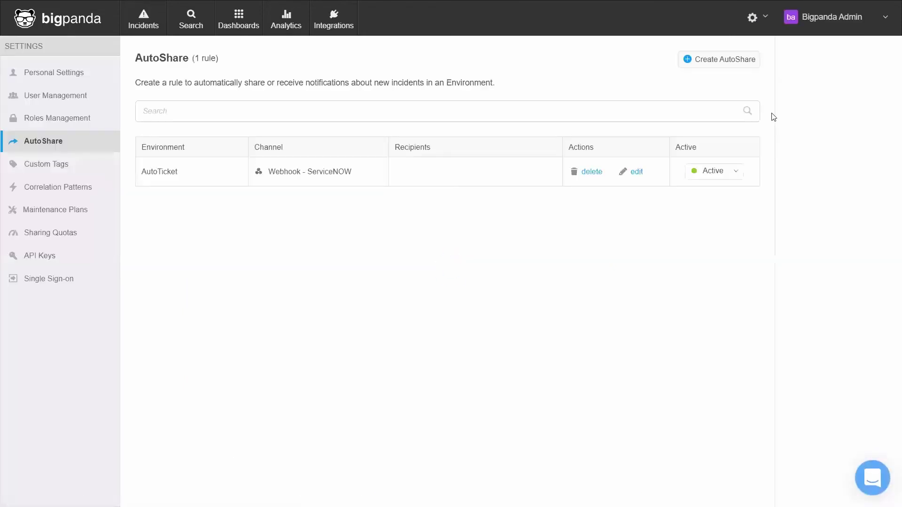
left_click(729, 63)
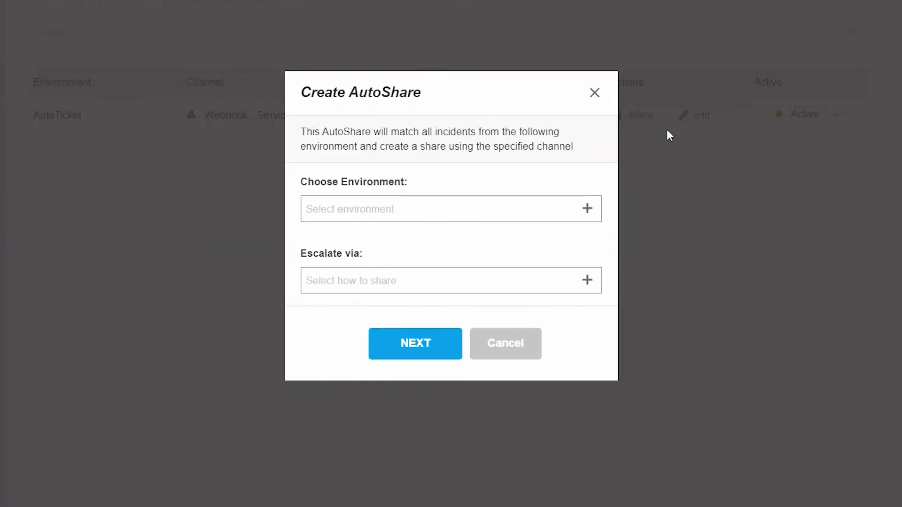
left_click(583, 209)
left_click_drag(594, 240, 595, 353)
left_click(453, 304)
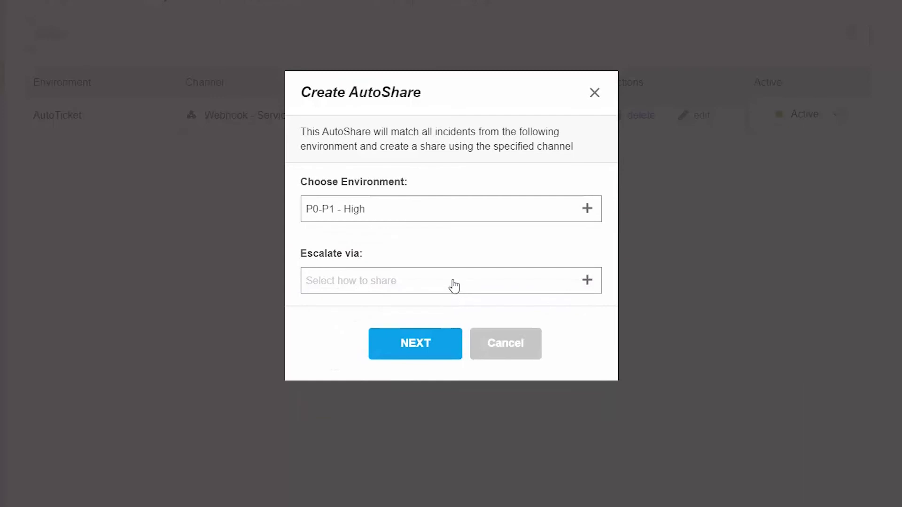
left_click(455, 281)
left_click(461, 389)
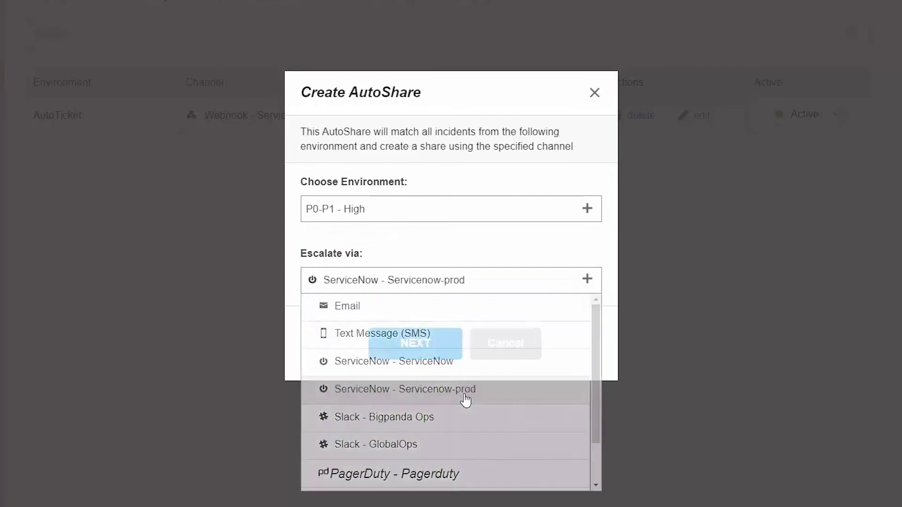
left_click(423, 346)
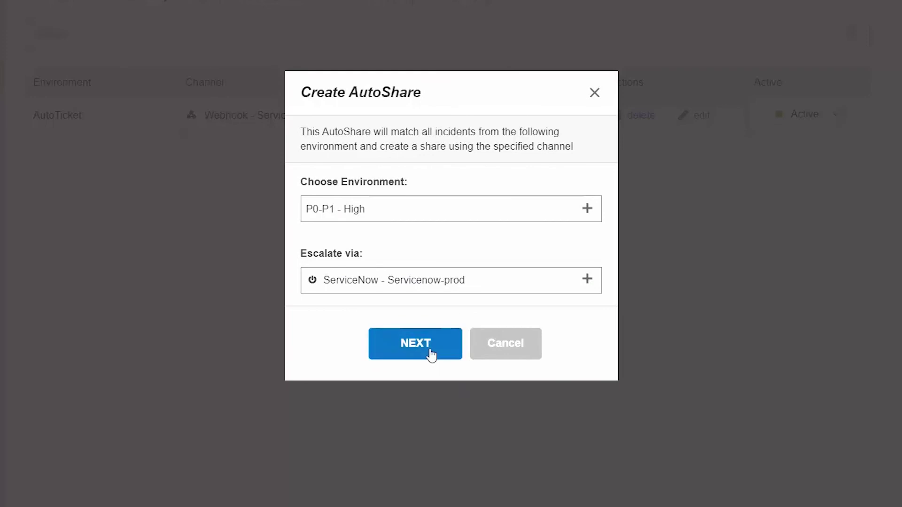
left_click(432, 332)
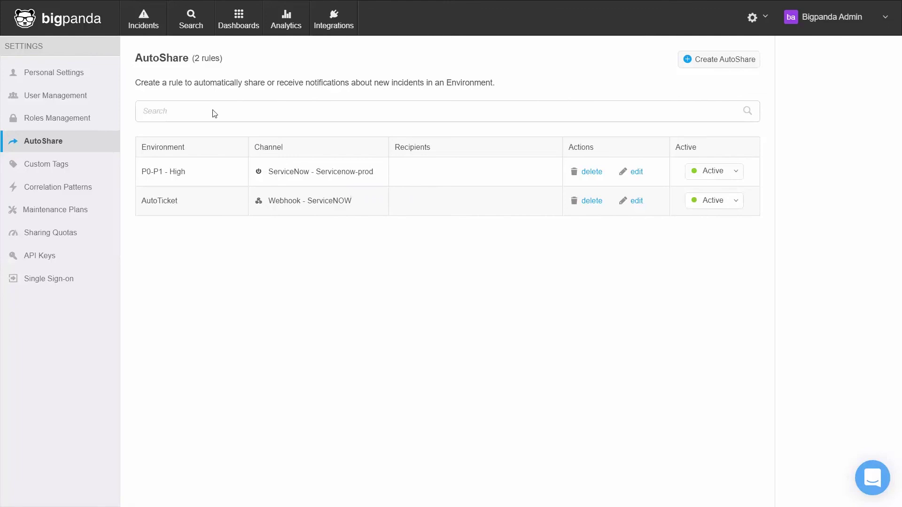
Step: Open the 172.20.22.50 incident in P0-P1 - High and view its ServiceNow ticket comment
left_click(144, 18)
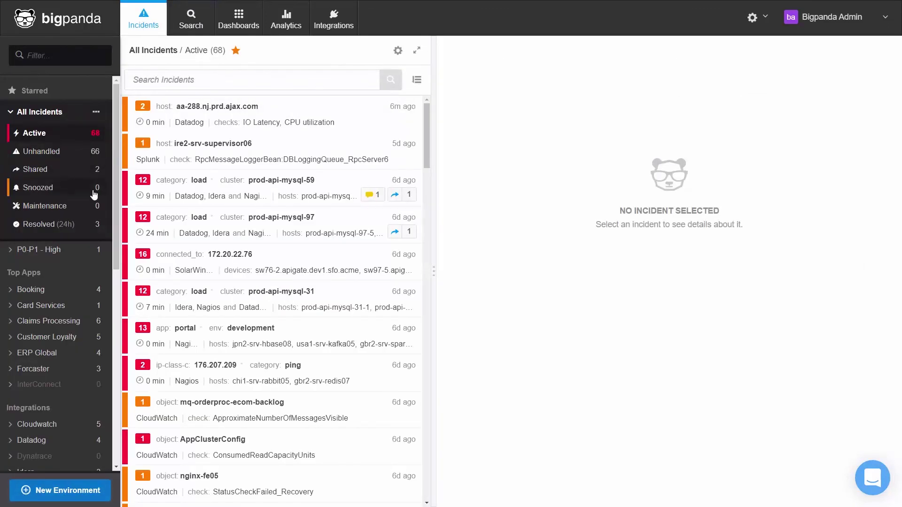
left_click(38, 249)
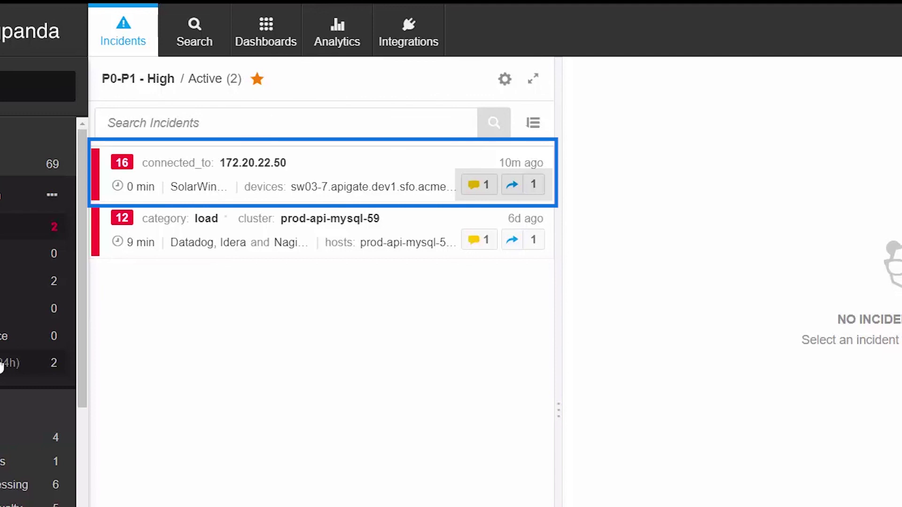
left_click(382, 166)
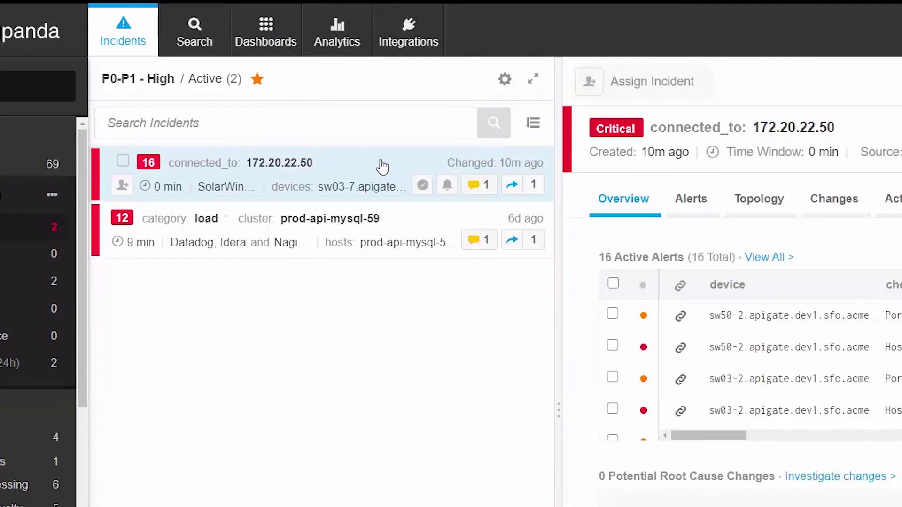
left_click(481, 184)
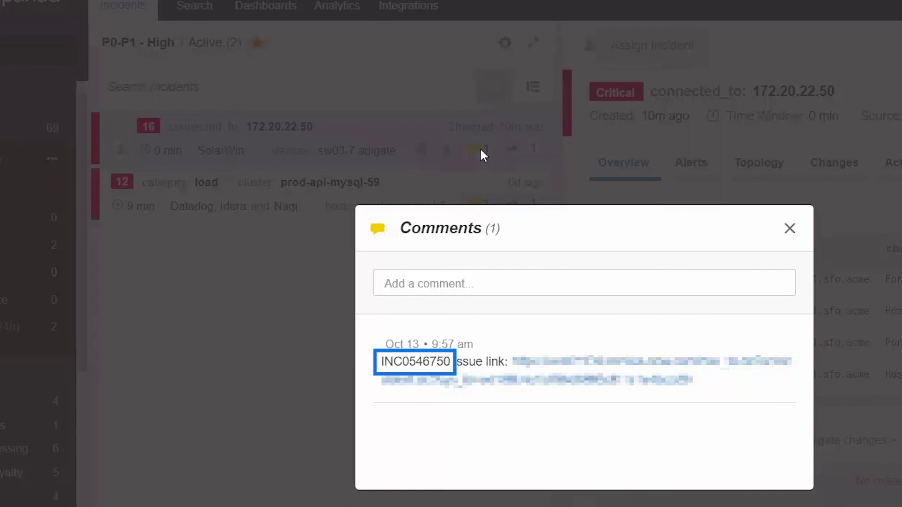